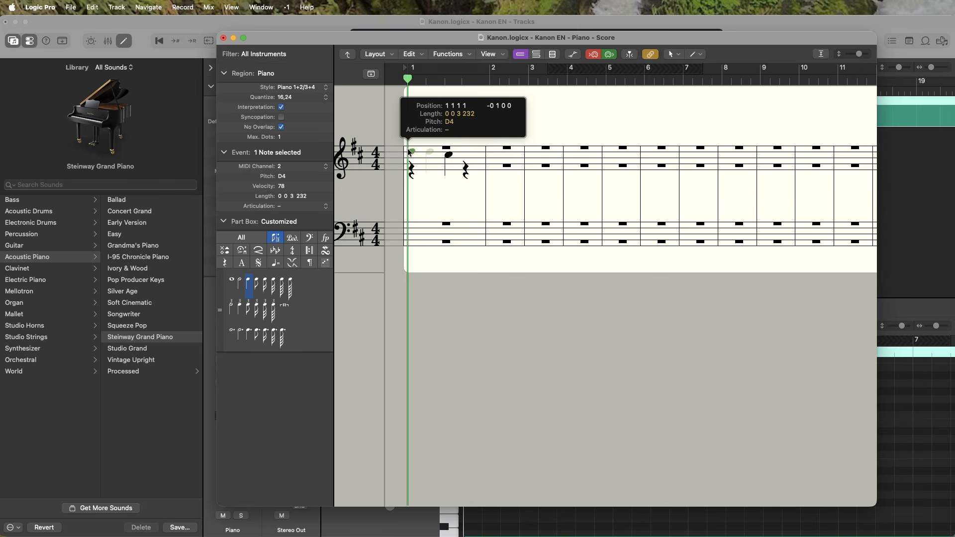
# Step: Add a quarter note to bar 1 of the treble staff and assign the Pencil Tool as the Command-click tool
pyautogui.click(449, 155)
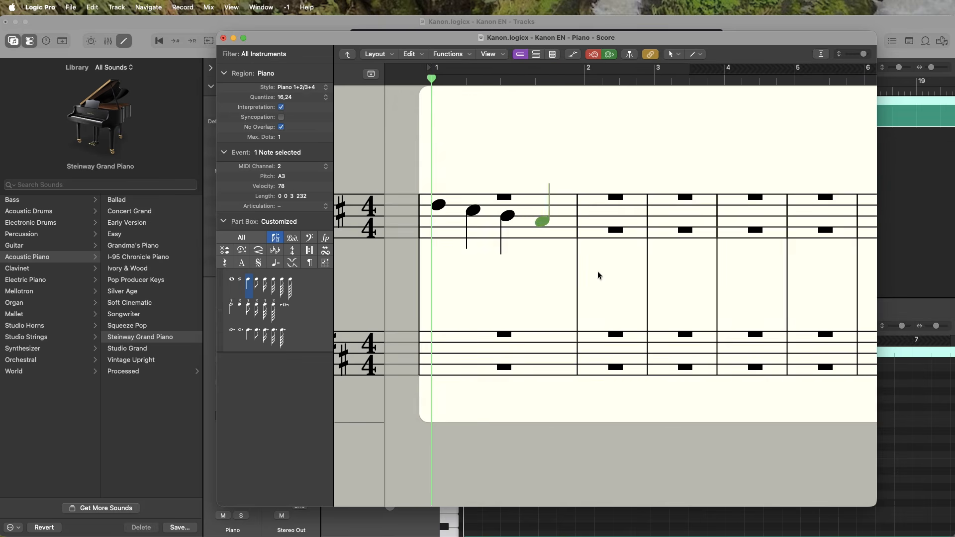
pyautogui.click(700, 56)
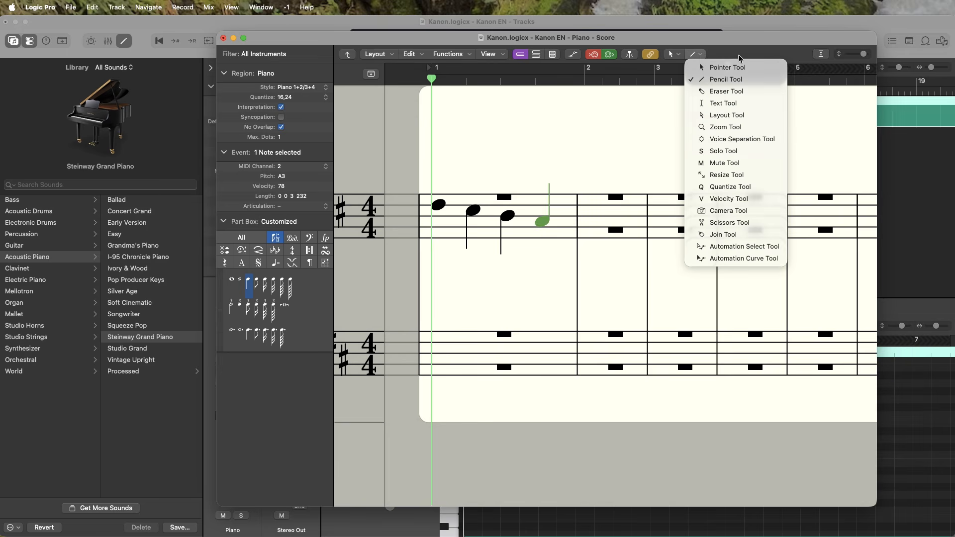
pyautogui.click(759, 81)
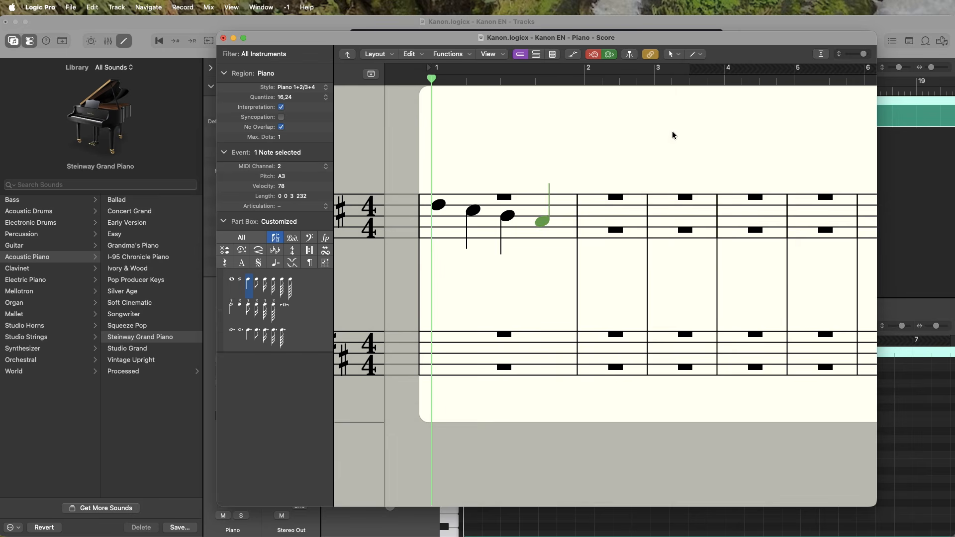
# Step: Enter quarter notes G3 and F♯3 and a half note E3 in bar 2 of the treble staff
pyautogui.keyDown('super'); pyautogui.click(594, 230); pyautogui.keyUp('super')
pyautogui.moveTo(592, 227); pyautogui.dragTo(593, 222)
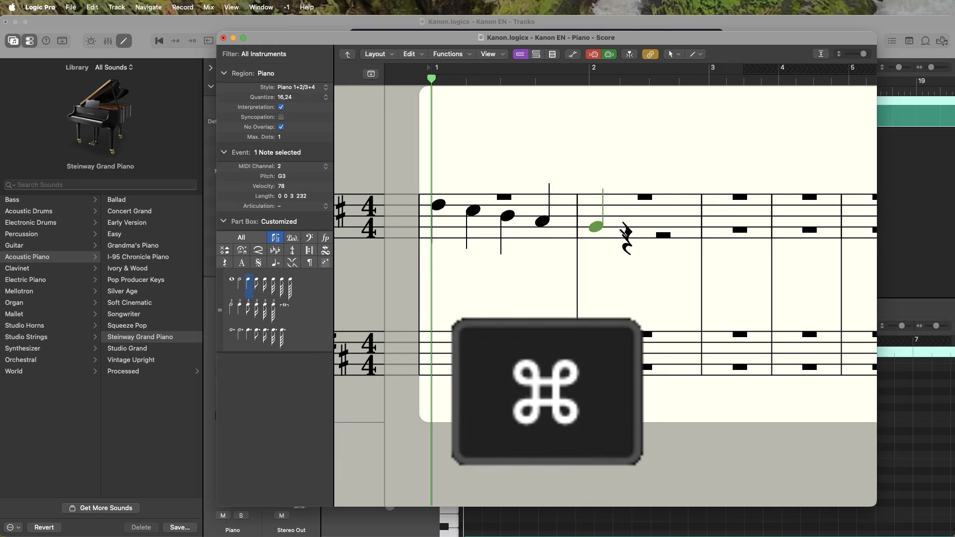
pyautogui.keyDown('super'); pyautogui.click(638, 229); pyautogui.keyUp('super')
pyautogui.keyDown('super'); pyautogui.click(668, 238); pyautogui.keyUp('super')
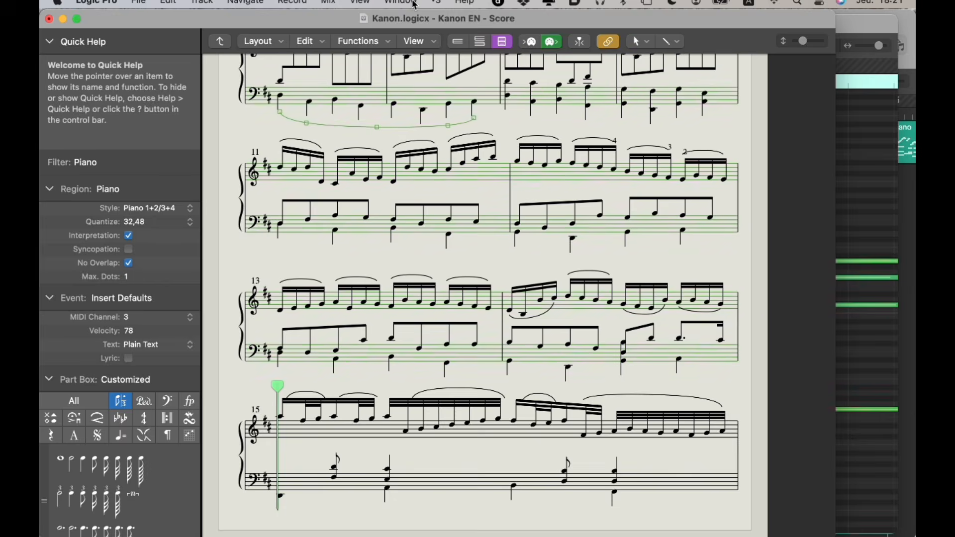
# Step: Open the Piano Roll and transpose the highest note at the start of bar 1, D4, up three semitones
pyautogui.click(270, 6)
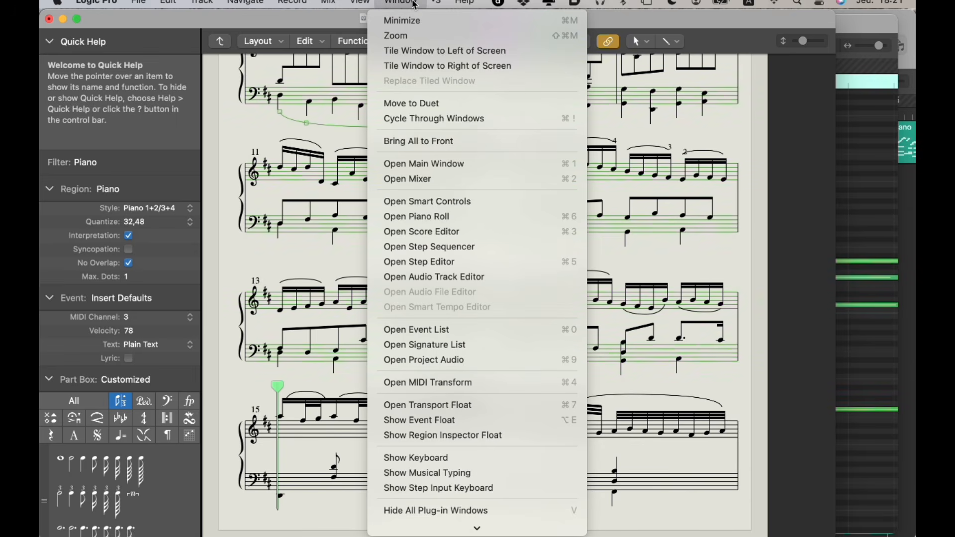
pyautogui.click(439, 218)
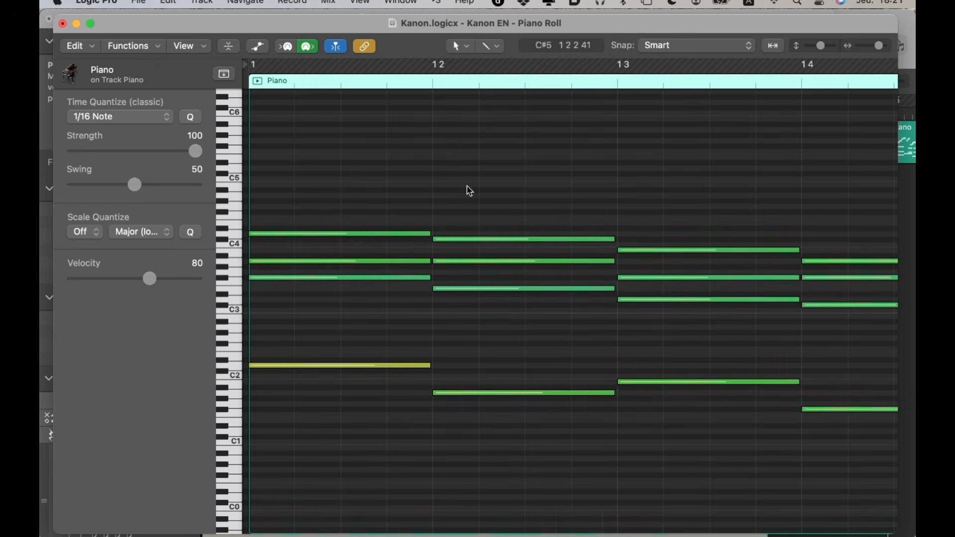
pyautogui.click(377, 234)
pyautogui.hotkey('alt', 'Up')
pyautogui.hotkey('alt', 'Up')
pyautogui.hotkey('alt', 'Up')
pyautogui.hotkey('alt', 'Up')
pyautogui.hotkey('alt', 'Up')
pyautogui.hotkey('alt', 'Up')
pyautogui.hotkey('alt', 'Up')
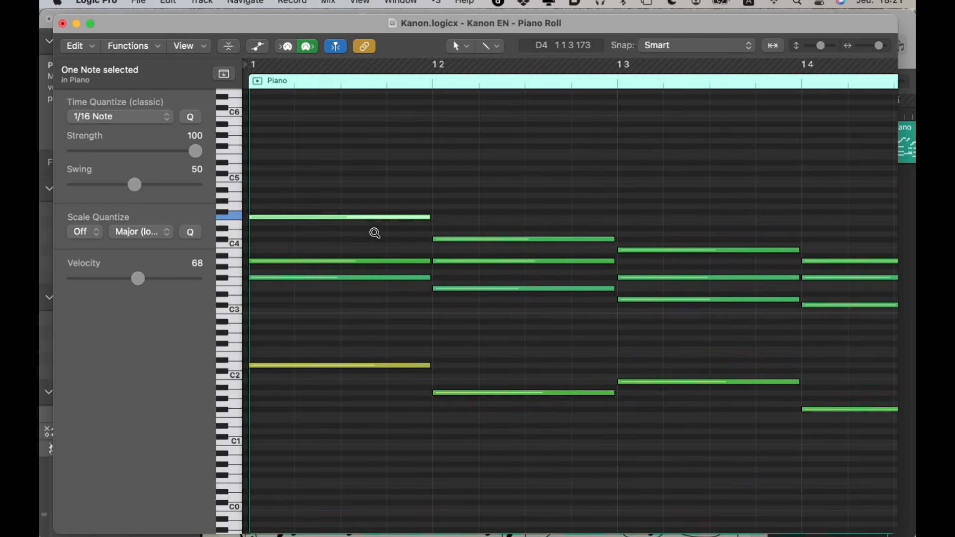
# Step: Transpose the selected note back down three semitones to D4 in the Piano Roll
pyautogui.hotkey('alt', 'Down')
pyautogui.hotkey('alt', 'Down')
pyautogui.hotkey('alt', 'Down')
pyautogui.hotkey('alt', 'Down')
pyautogui.hotkey('alt', 'Down')
pyautogui.hotkey('alt', 'Down')
pyautogui.hotkey('alt', 'Down')
pyautogui.hotkey('alt', 'Up')
pyautogui.hotkey('alt', 'Down')
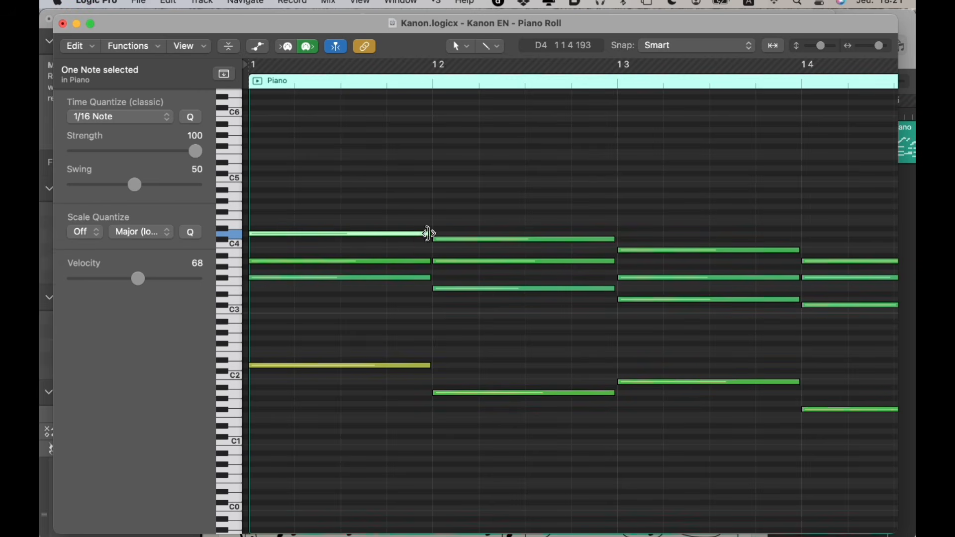
pyautogui.moveTo(384, 207); pyautogui.dragTo(407, 349)
pyautogui.moveTo(426, 274)
pyautogui.mouseDown()
pyautogui.moveTo(368, 279)
pyautogui.moveTo(429, 280)
pyautogui.mouseUp()
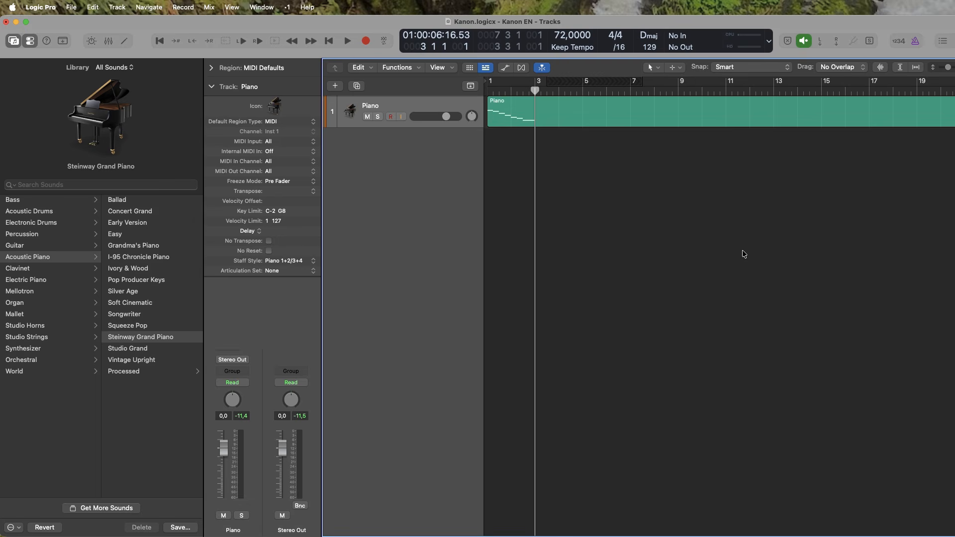
# Step: Choose a count-in setting with the count-in on, and turn off the metronome click while playing
pyautogui.rightClick(900, 41)
pyautogui.click(919, 70)
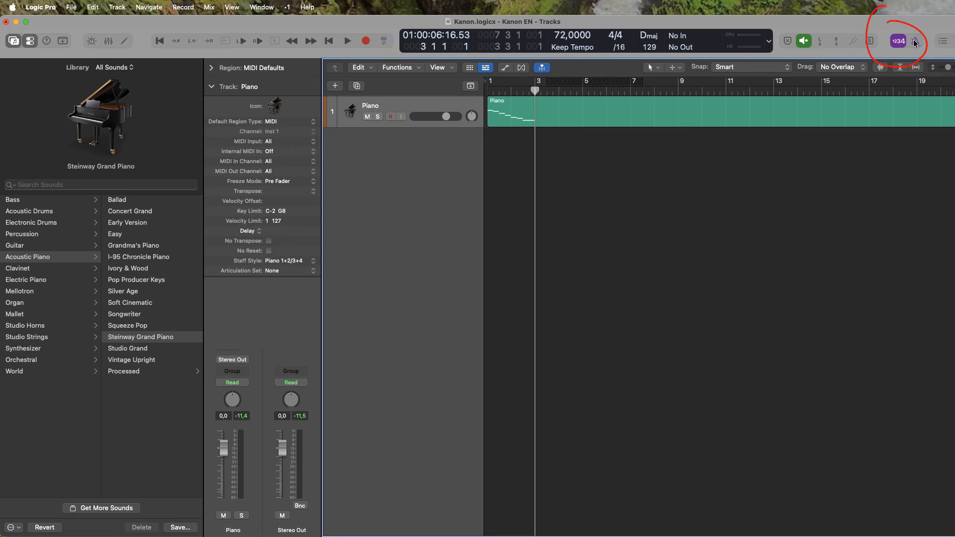
pyautogui.rightClick(915, 42)
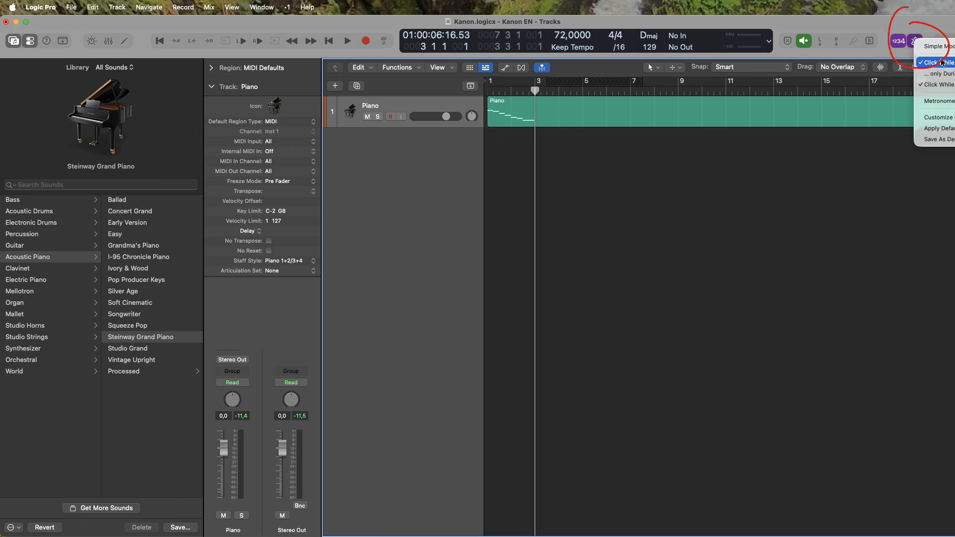
pyautogui.click(943, 86)
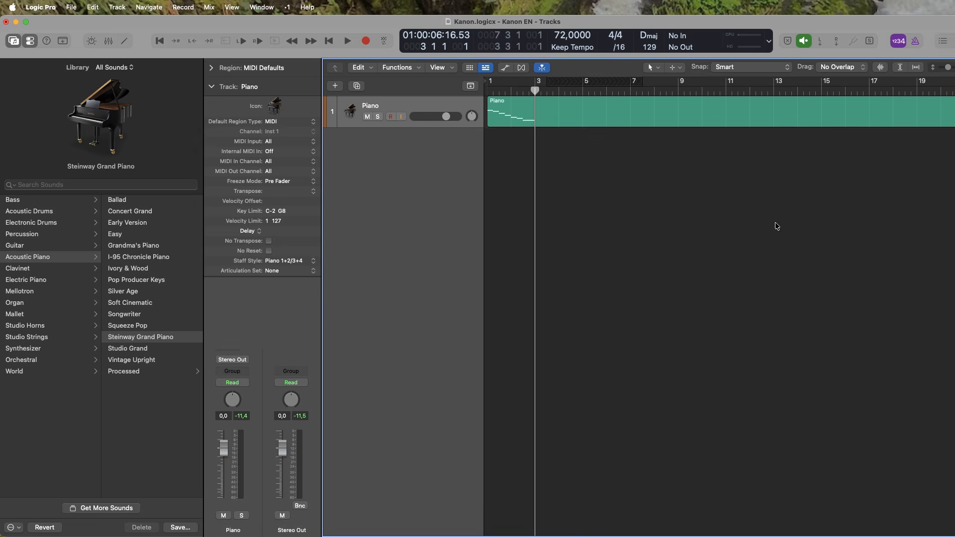
# Step: Open the Score Editor and set a cycle range from bar 3 to bar 13
pyautogui.click(268, 7)
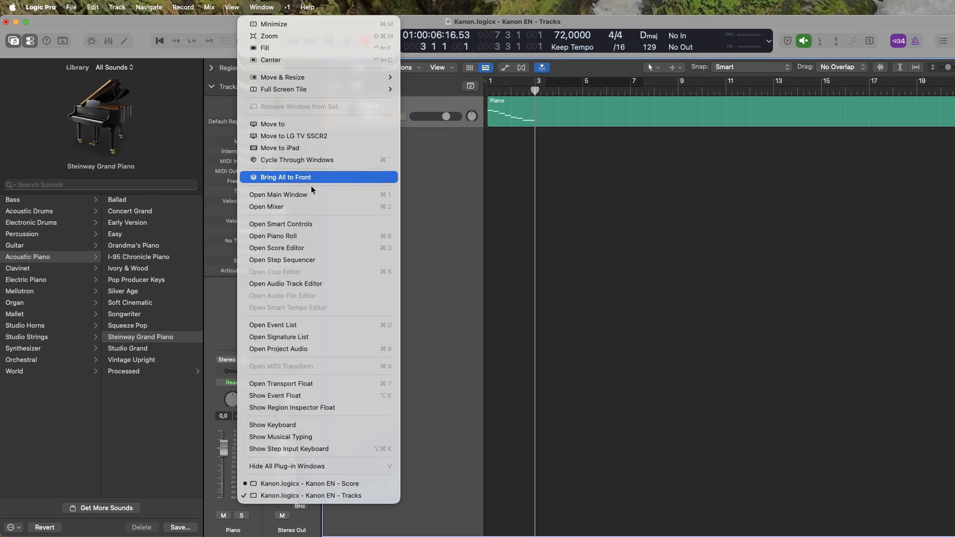
pyautogui.click(318, 248)
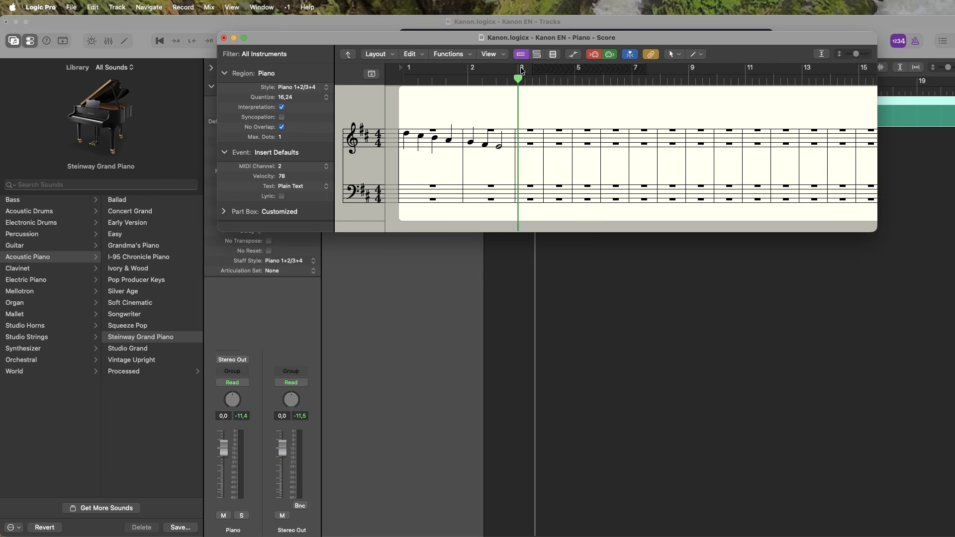
pyautogui.moveTo(522, 71); pyautogui.dragTo(797, 75)
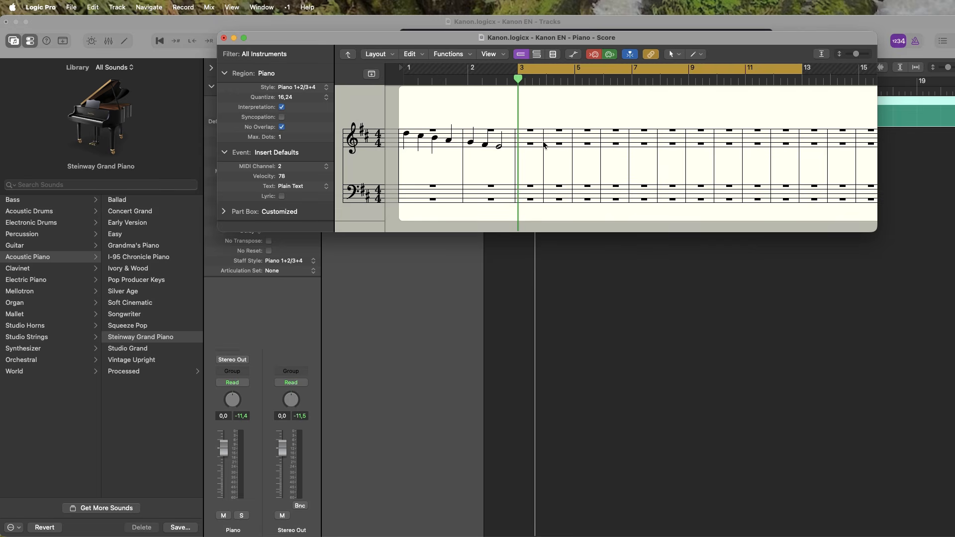
# Step: Close the score window, set the project tempo to 60 in the Tracks window and reopen the Score Editor
pyautogui.press('super+w')
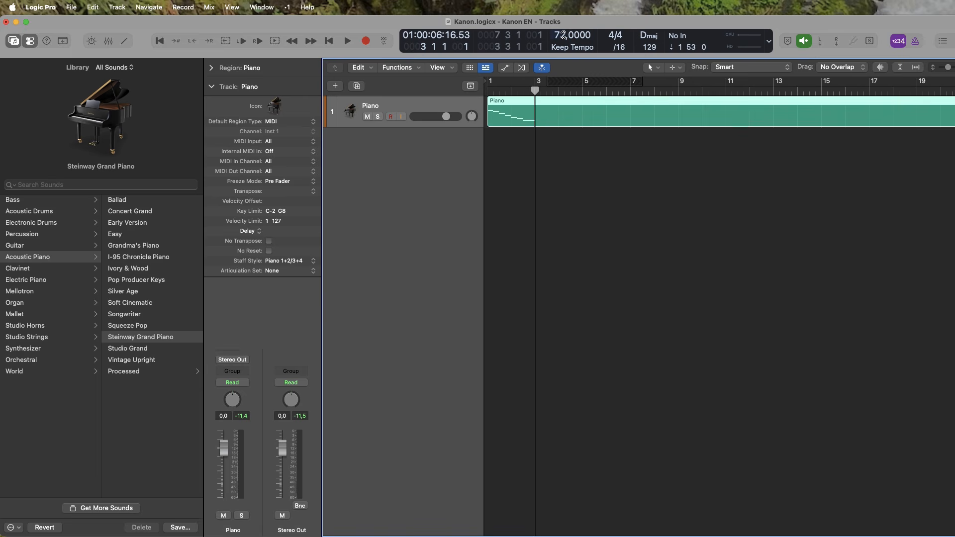
pyautogui.moveTo(563, 35); pyautogui.dragTo(563, 45)
pyautogui.click(262, 7)
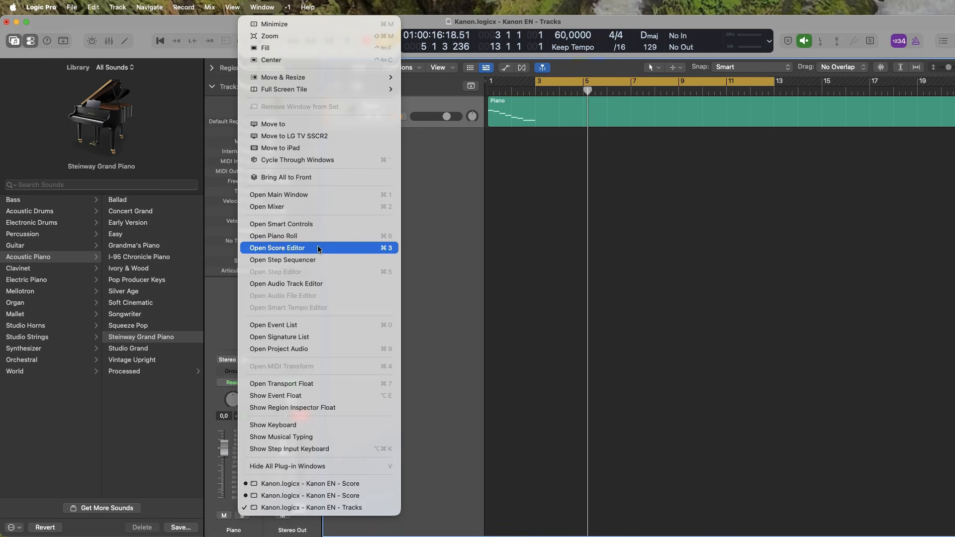
pyautogui.click(319, 248)
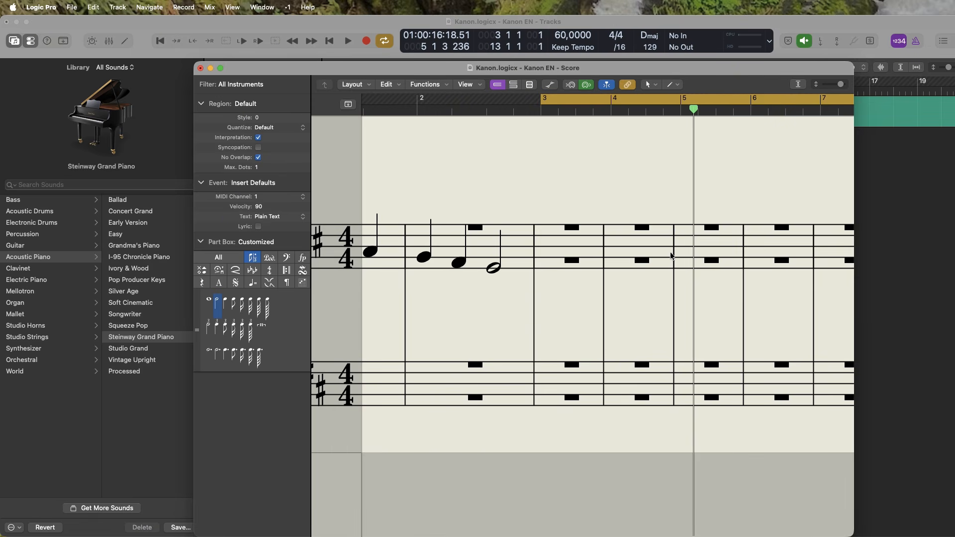
# Step: Record four quarter notes each into bars 3 and 4 of the treble staff in real time
pyautogui.press('r')
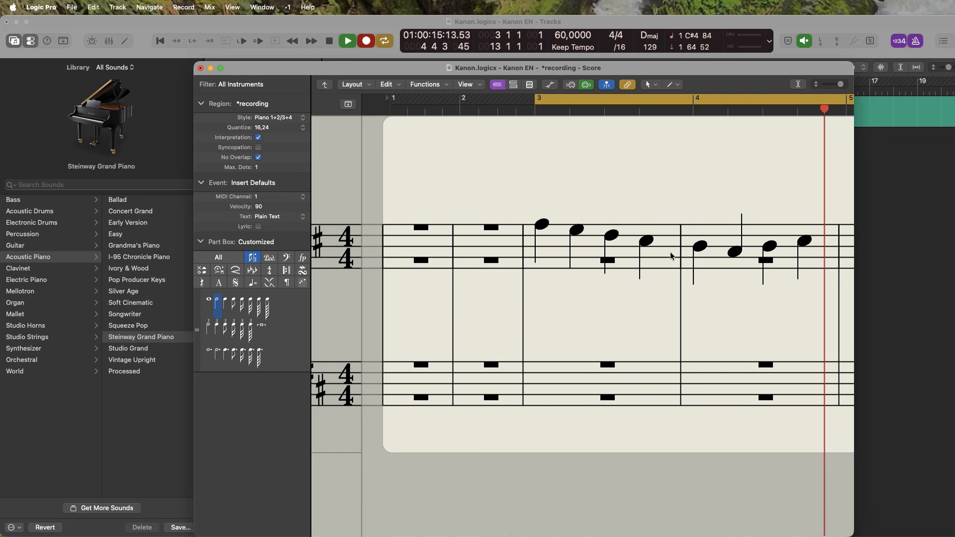
pyautogui.press('space')
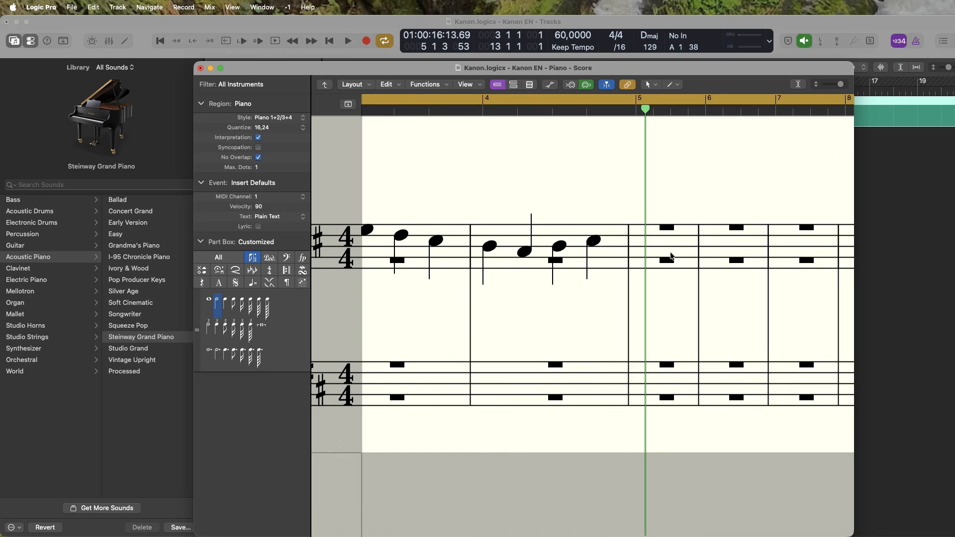
pyautogui.press('space')
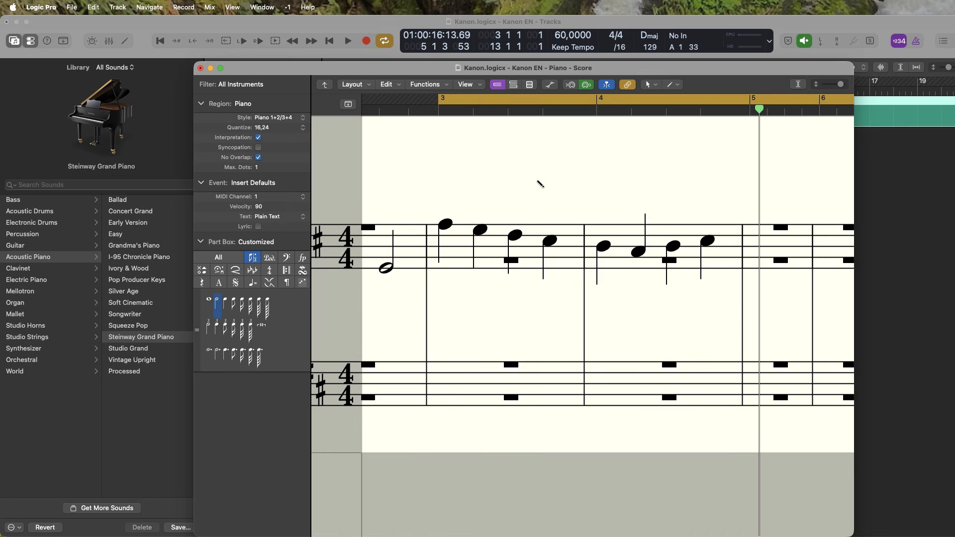
# Step: Open the Piano Roll and raise the top D4 note at the start of bar 1 by three semitones
pyautogui.click(264, 7)
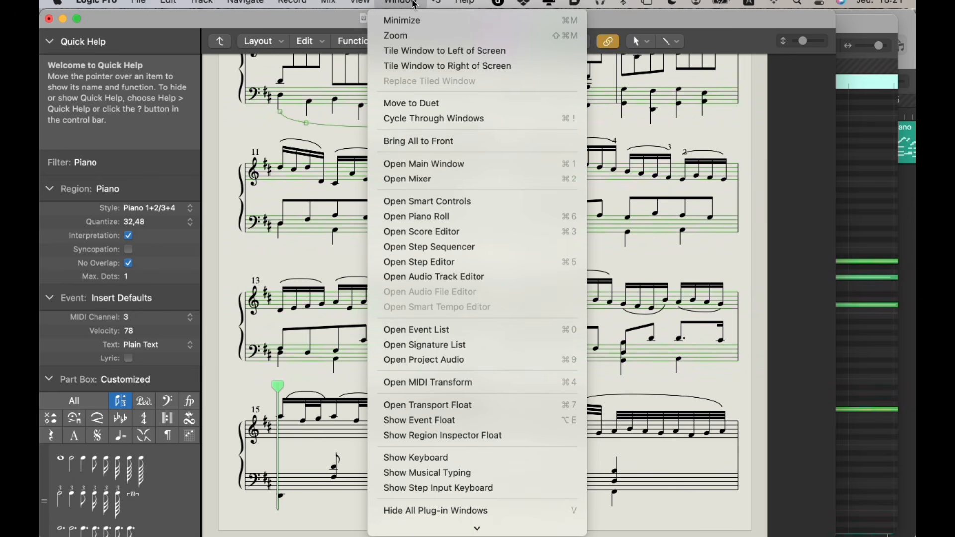
pyautogui.click(440, 217)
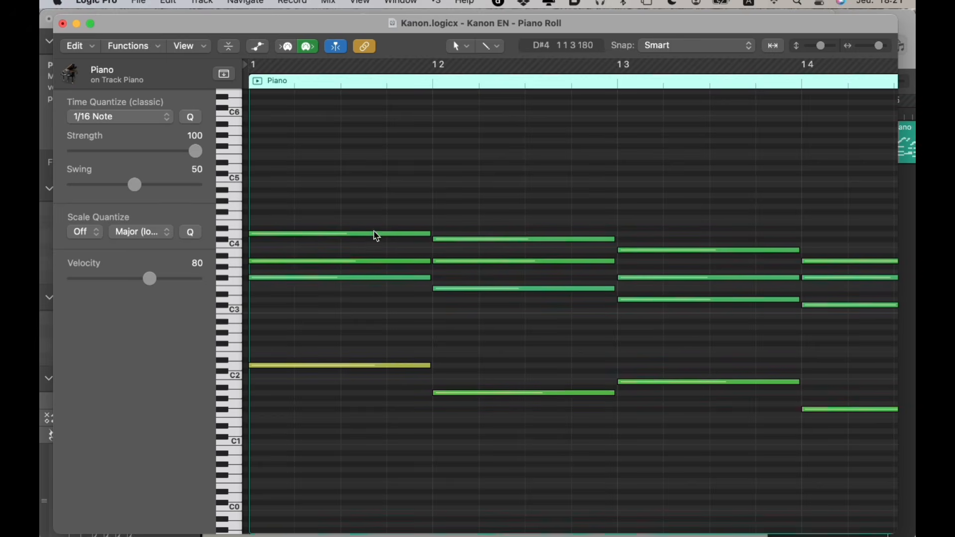
pyautogui.click(375, 232)
pyautogui.hotkey('alt', 'Up')
pyautogui.hotkey('alt', 'Up')
pyautogui.hotkey('alt', 'Up')
pyautogui.hotkey('alt', 'Up')
pyautogui.hotkey('alt', 'Up')
pyautogui.hotkey('alt', 'Up')
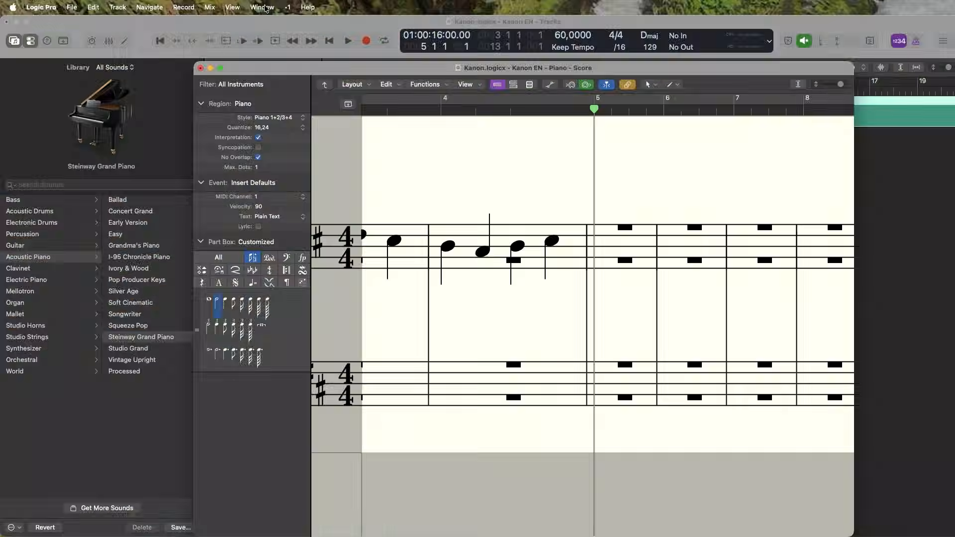
# Step: Show the Step Input Keyboard and enable MIDI In for the Score Editor
pyautogui.click(263, 7)
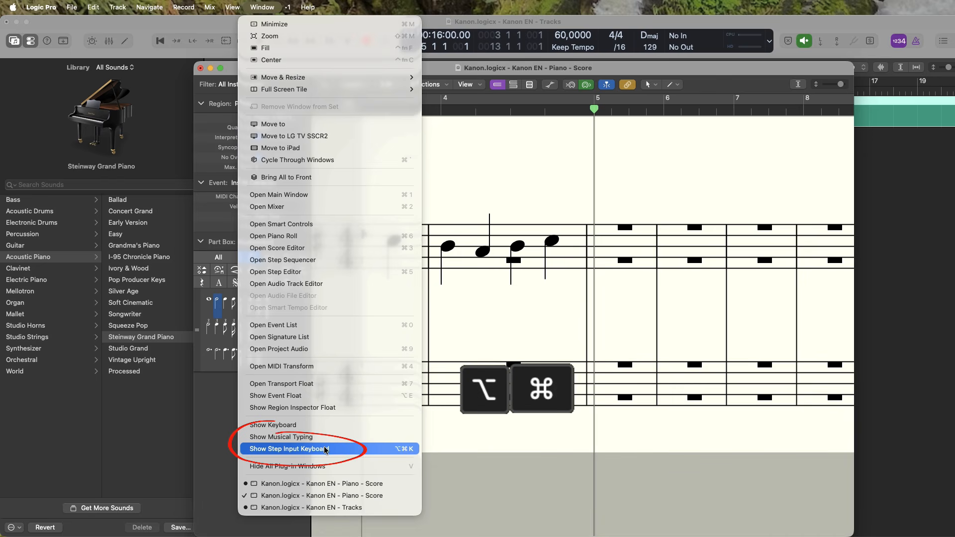
pyautogui.press('alt+super+k')
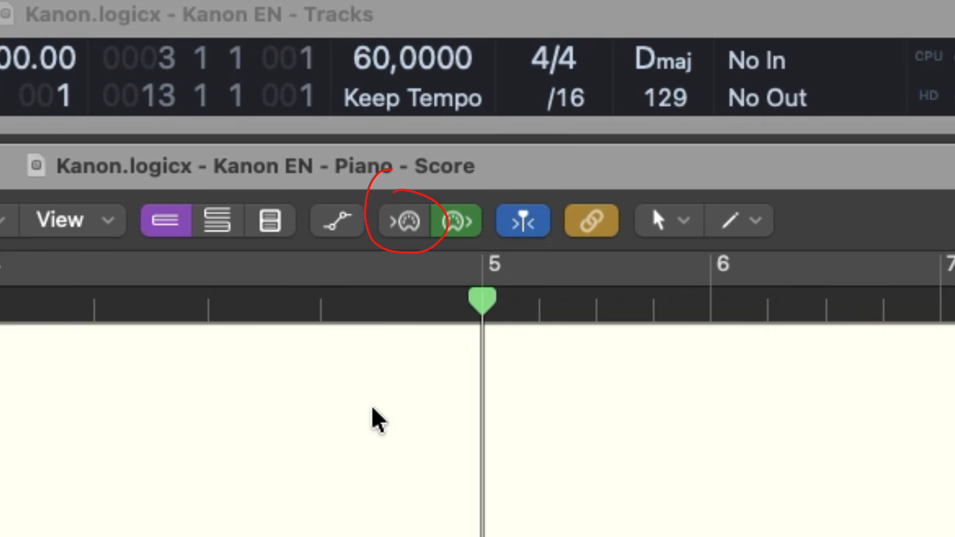
pyautogui.click(409, 225)
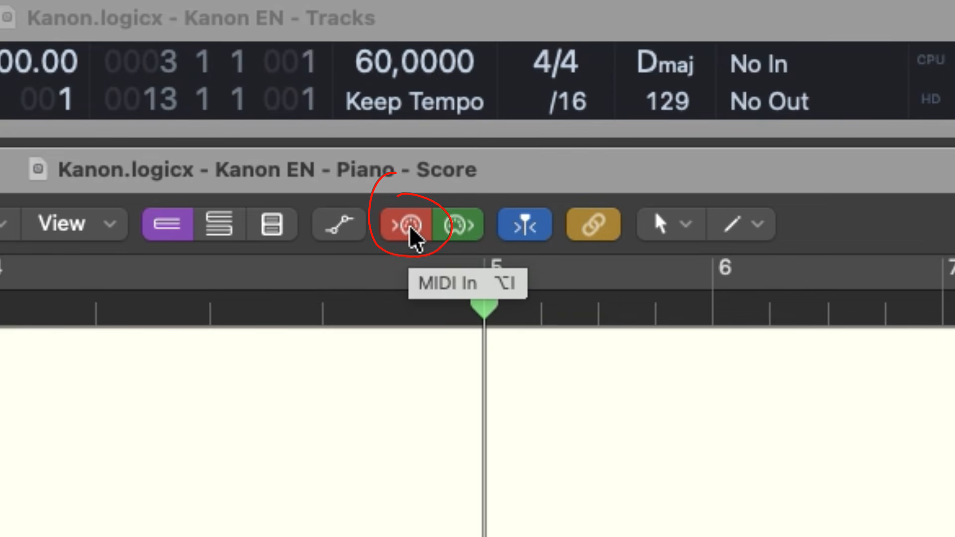
pyautogui.hotkey('alt', 'i')
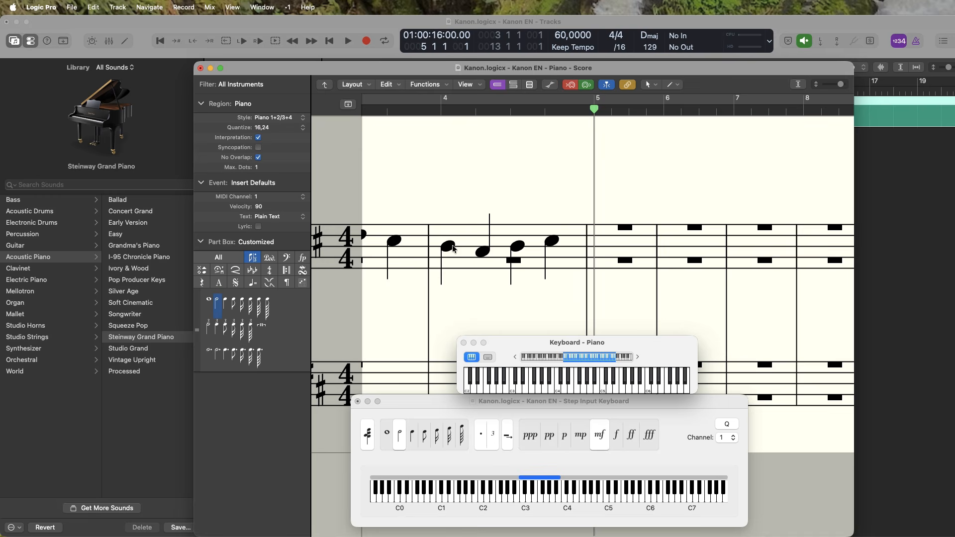
# Step: Set the step input note length to a quarter note for bar 5 and delete the last entered step
pyautogui.click(413, 438)
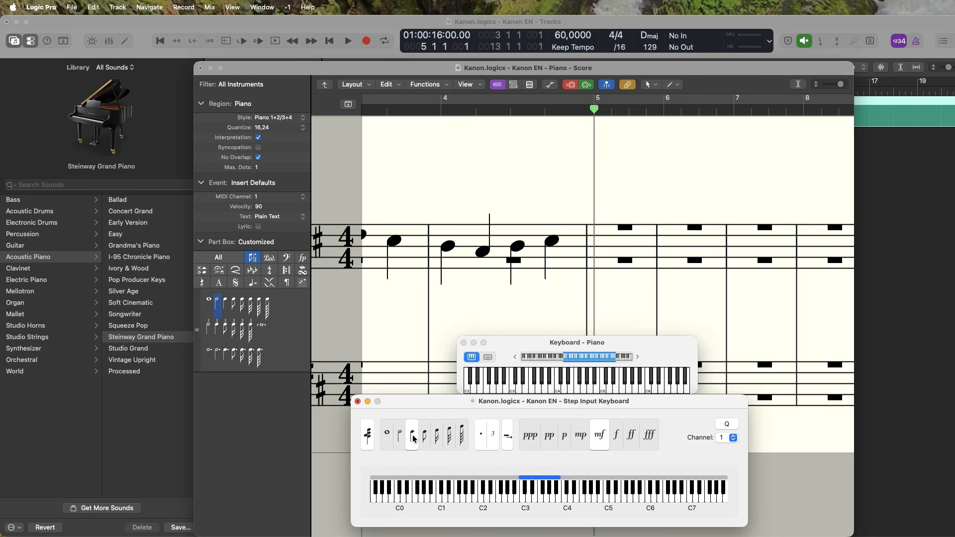
pyautogui.click(612, 247)
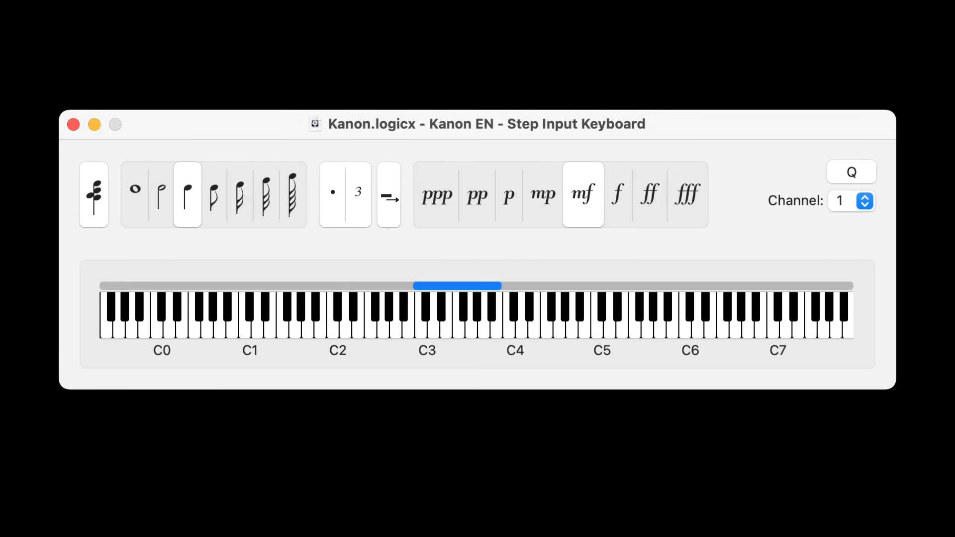
pyautogui.hotkey('ctrl', 'BackSpace')
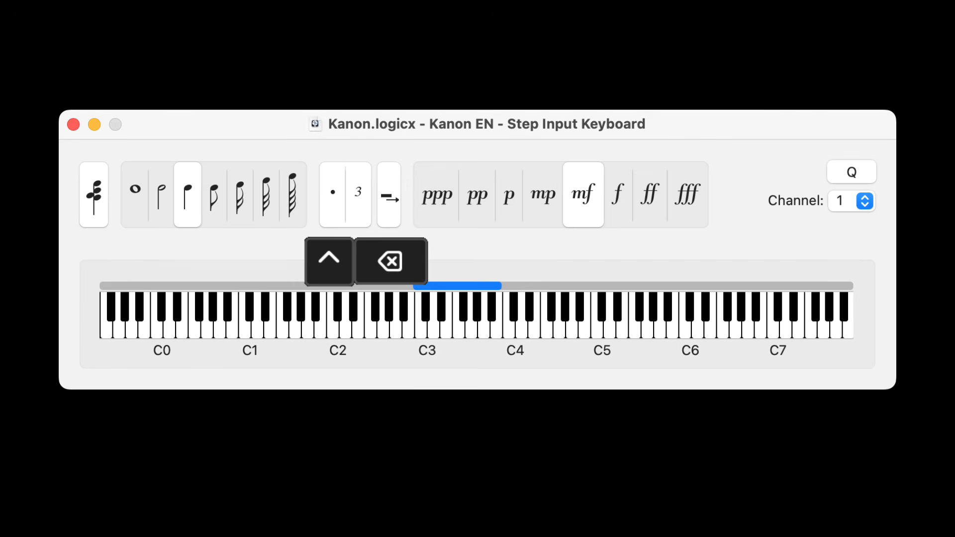